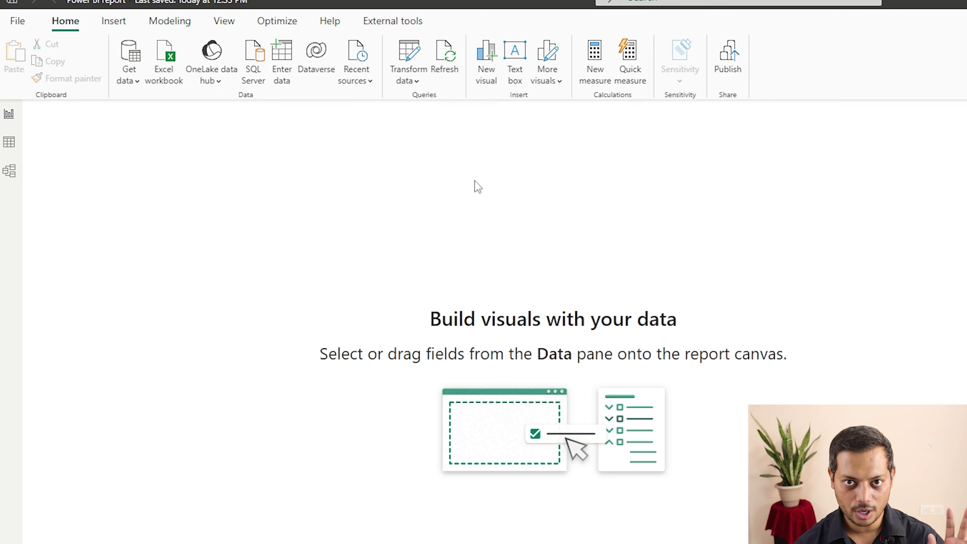
Launch Power Query Editor from the Transform data dropdown to preview Table 1's queries.
click(417, 82)
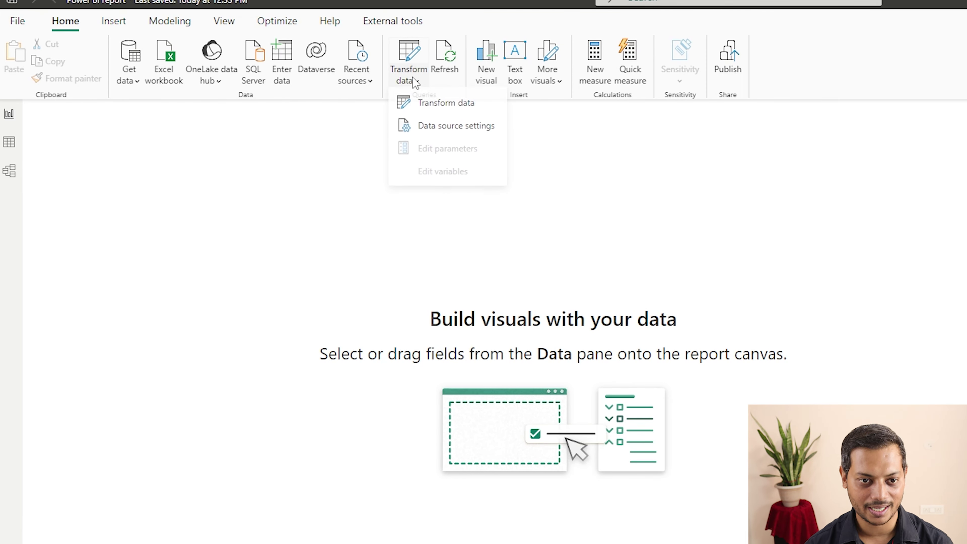
click(432, 102)
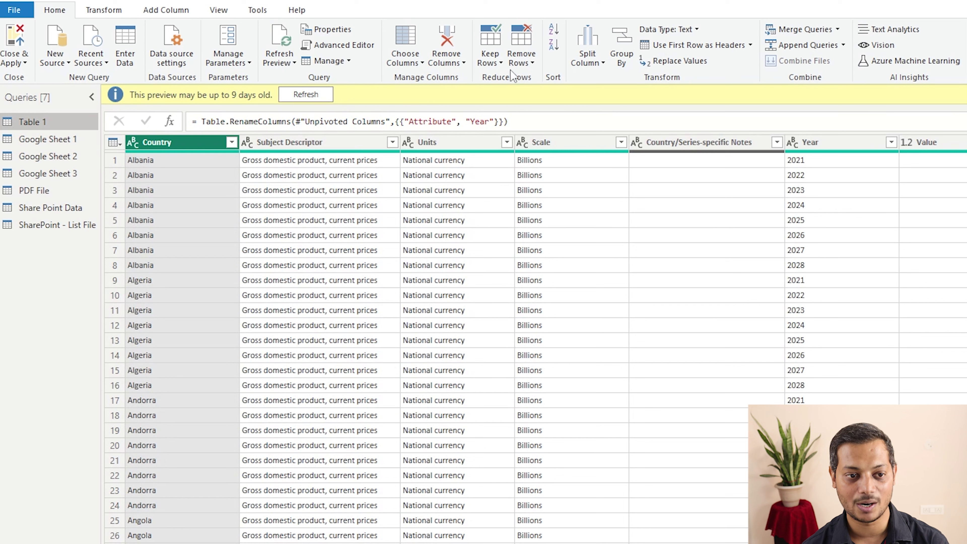
Refresh the outdated Table 1 preview and bring File Explorer's Part 11 folder into view.
click(305, 94)
drag(752, 53, 844, 77)
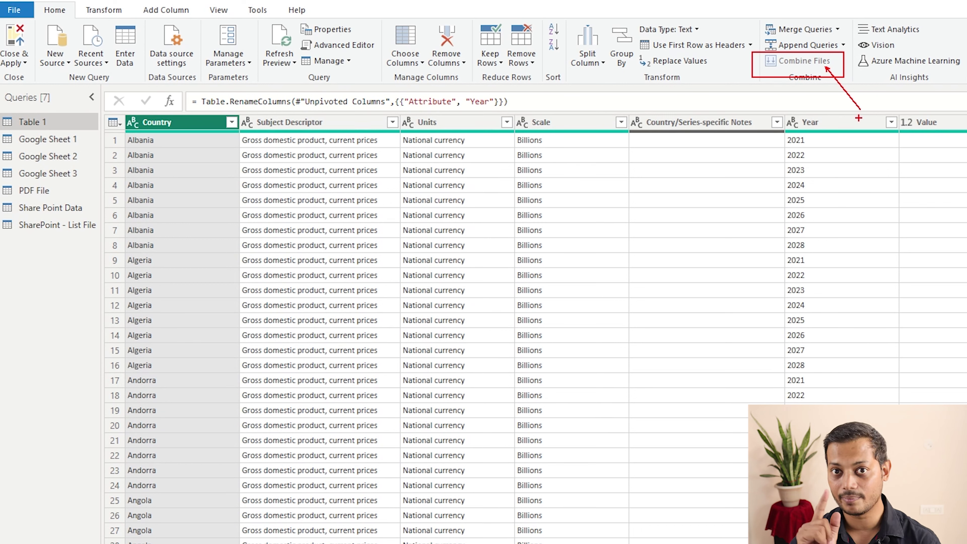
key(Escape)
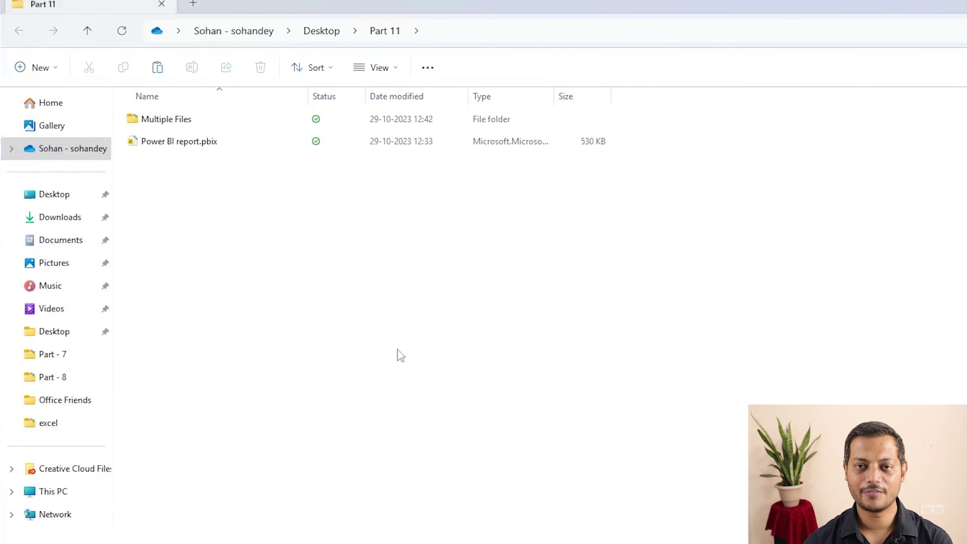
mouse_move(166, 119)
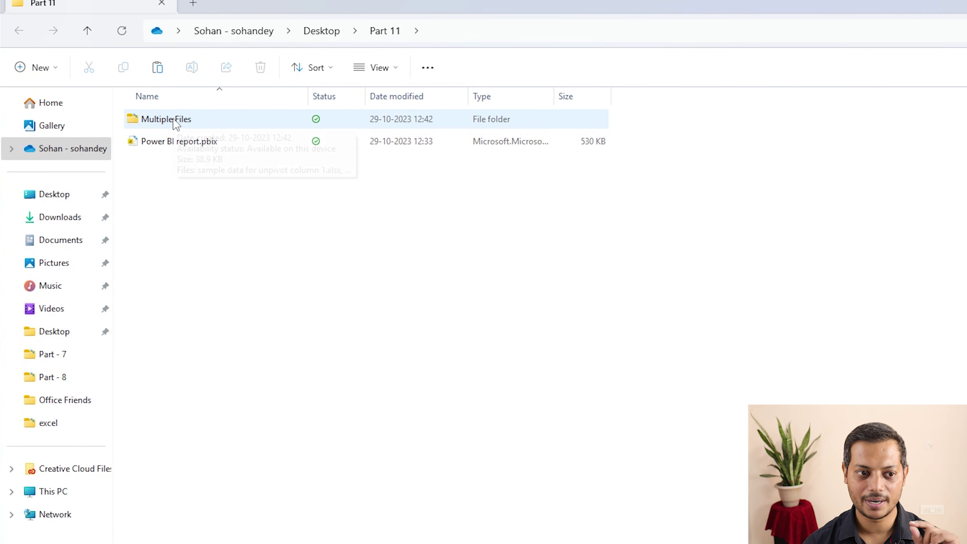
Open the Multiple Files folder, widen the Name column, and select the first and fourth sample workbooks.
double_click(174, 120)
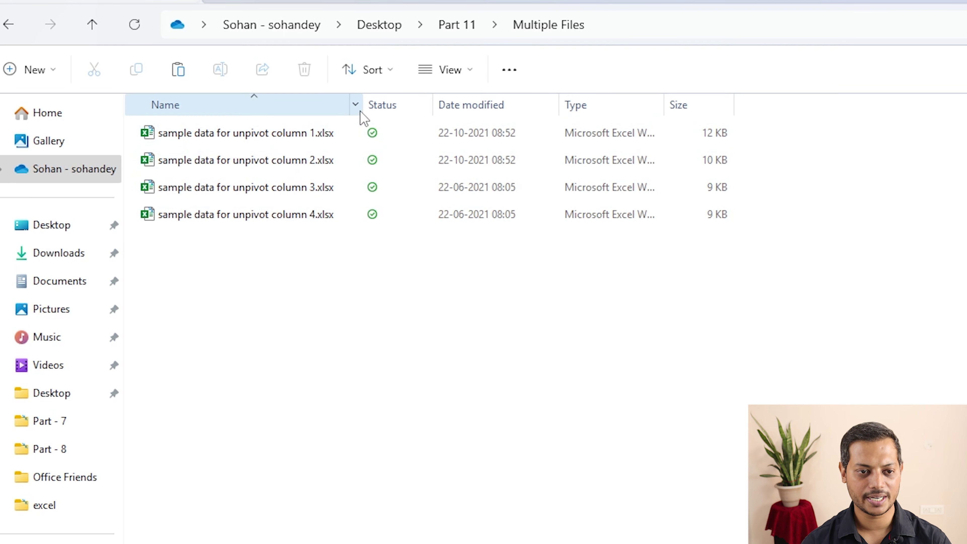
drag(365, 107, 381, 107)
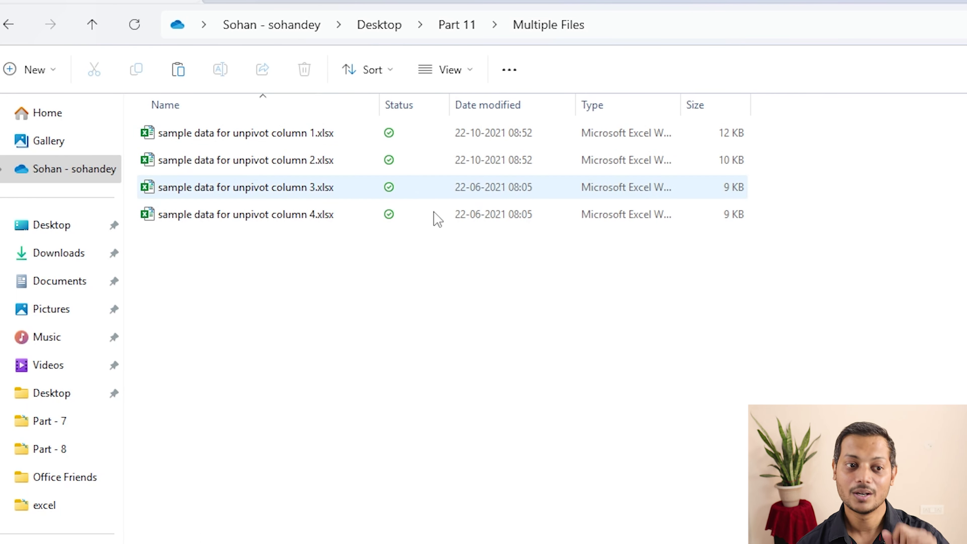
click(293, 140)
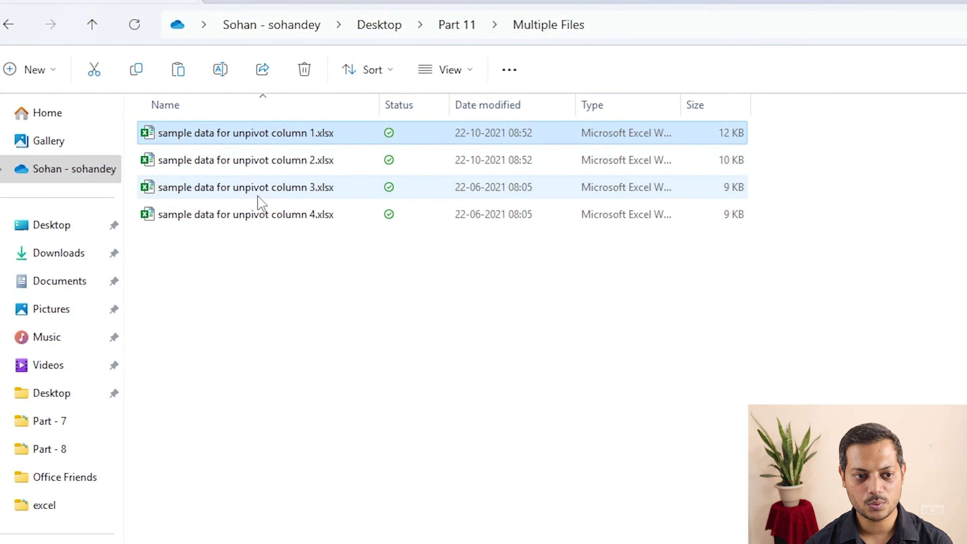
click(282, 220)
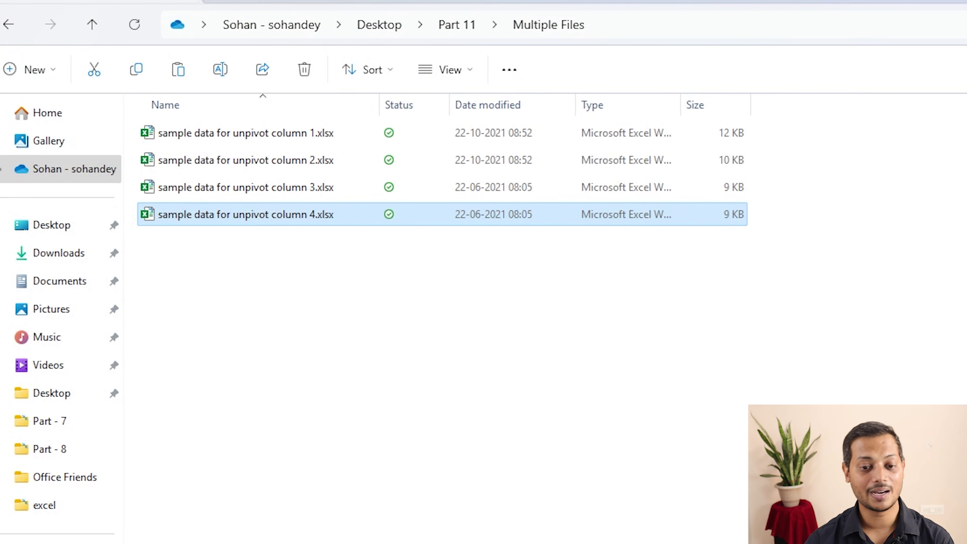
Switch from the Excel sample sheet back to Power BI Desktop.
key(alt+Tab)
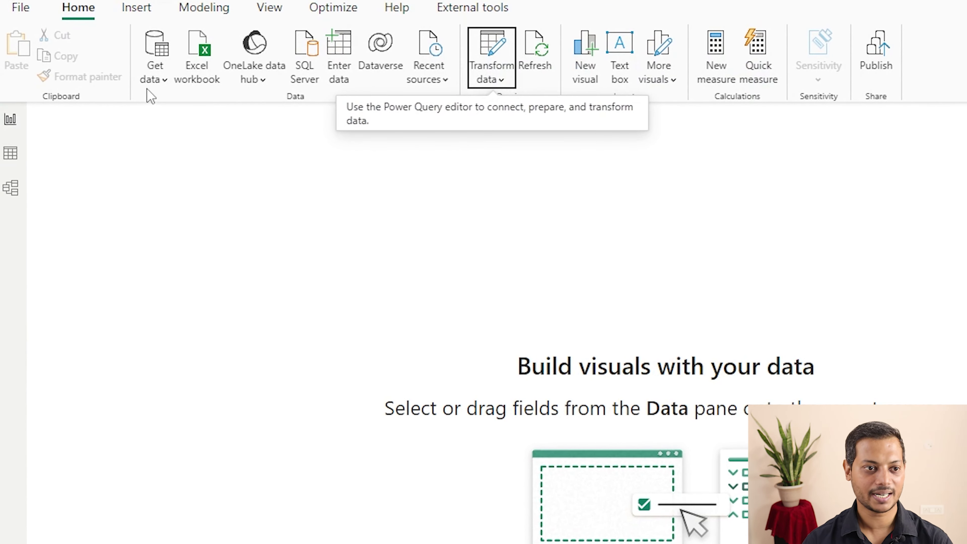
Search the Get data catalogue for 'fold' and connect with the Folder connector.
click(163, 80)
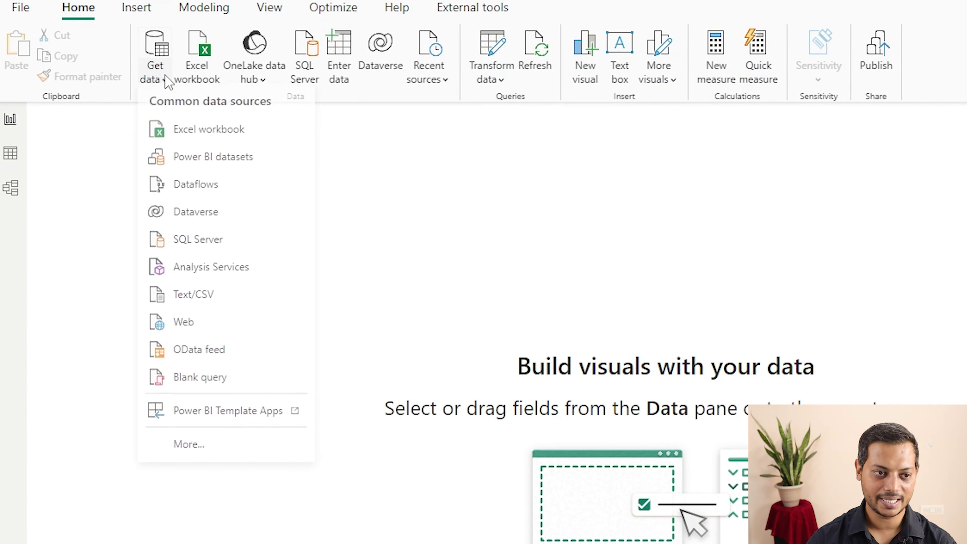
click(213, 454)
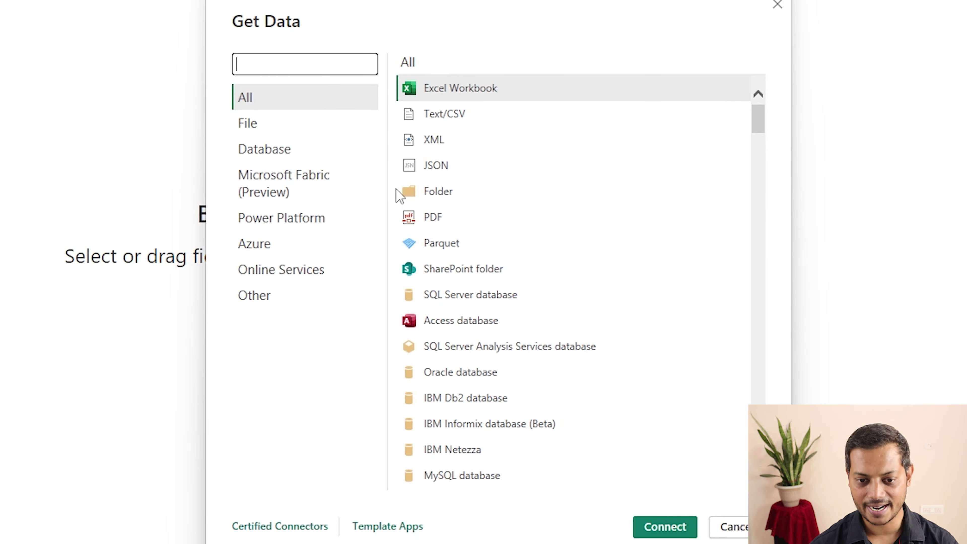
drag(395, 176, 476, 203)
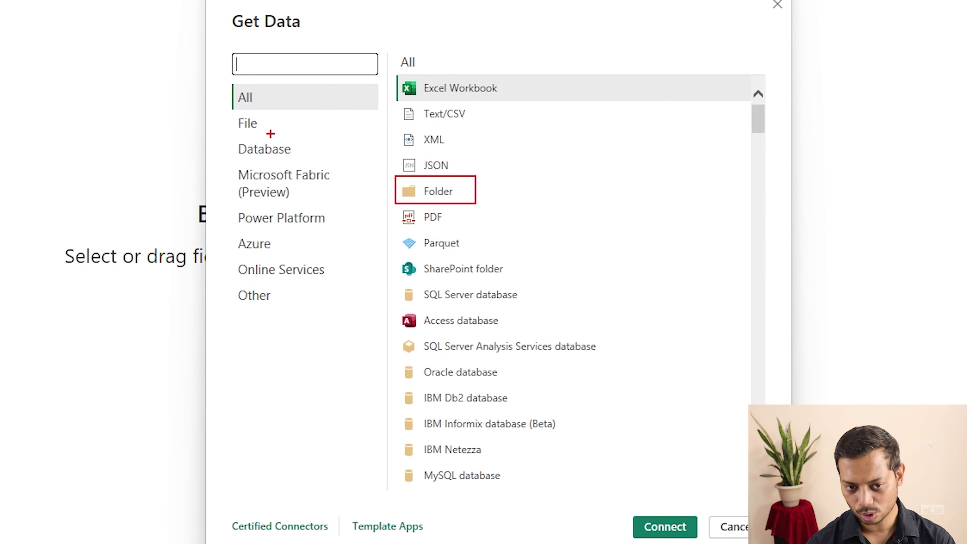
click(345, 67)
text(fo)
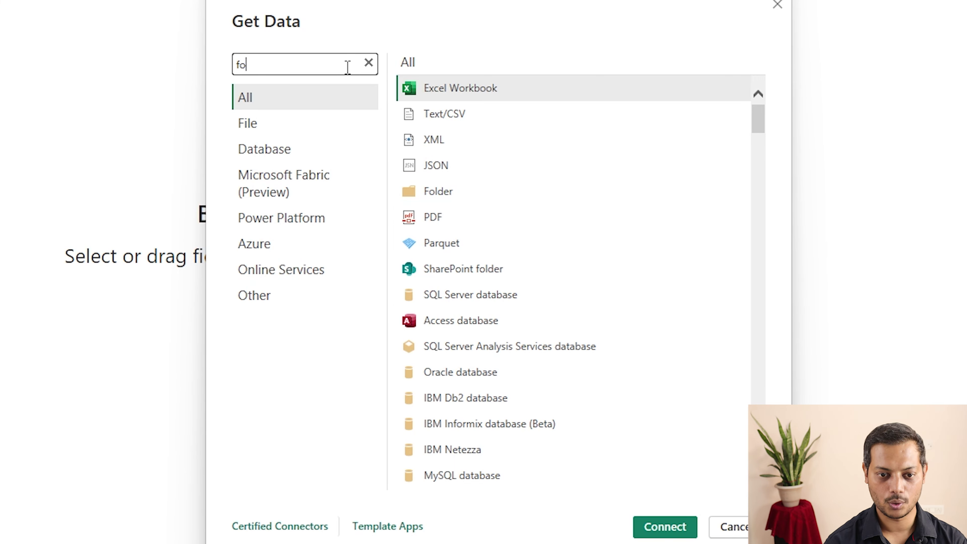
text(lder)
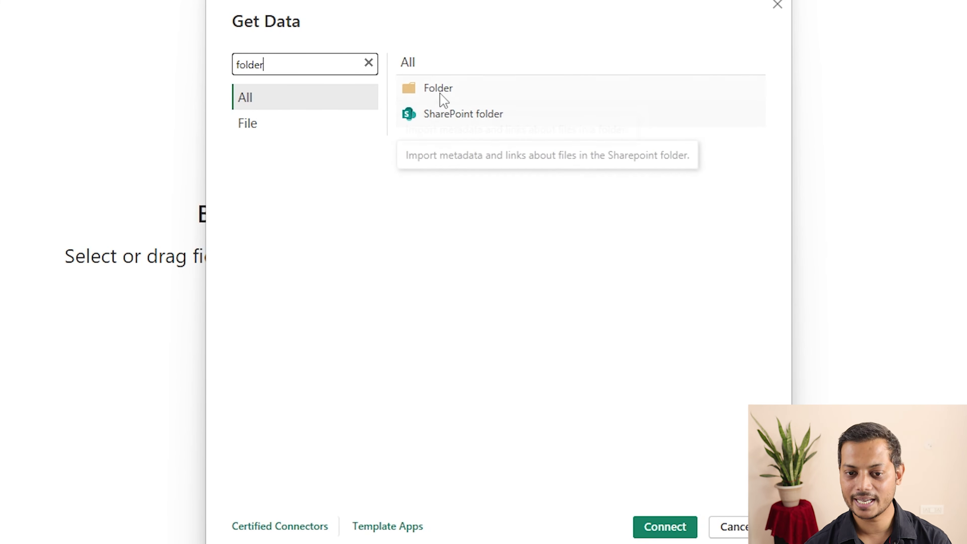
click(439, 90)
click(674, 533)
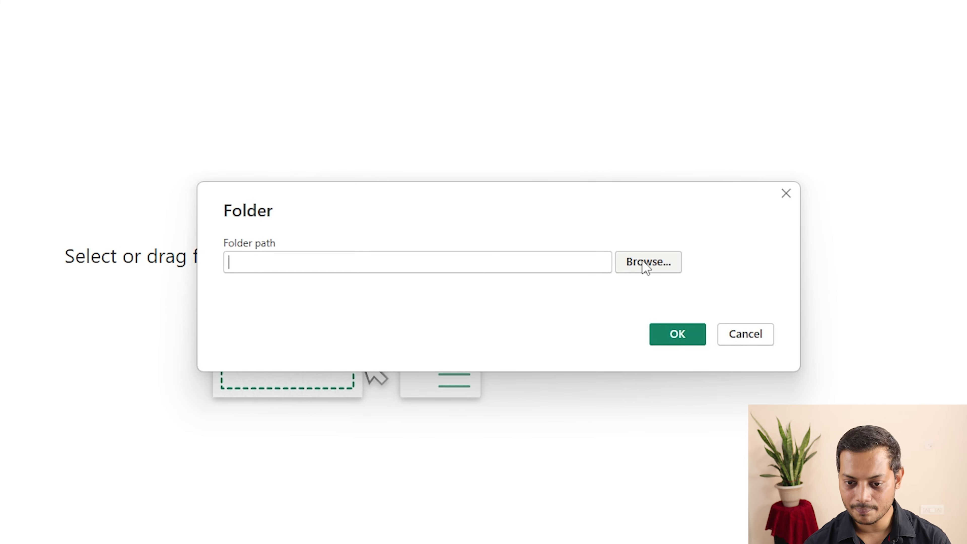
Browse to Desktop > Part 11 > Multiple Files and set it as the folder path.
click(651, 265)
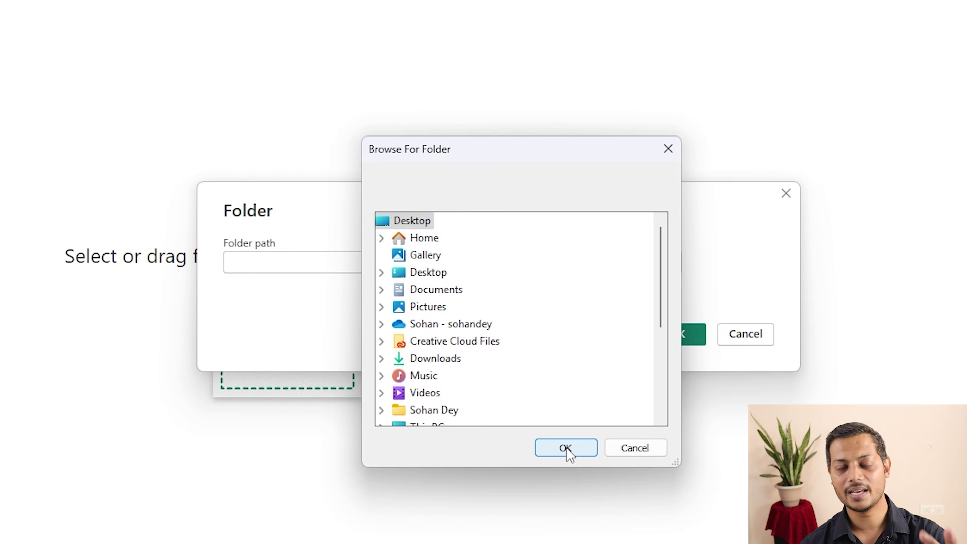
scroll(527, 341, down, 1)
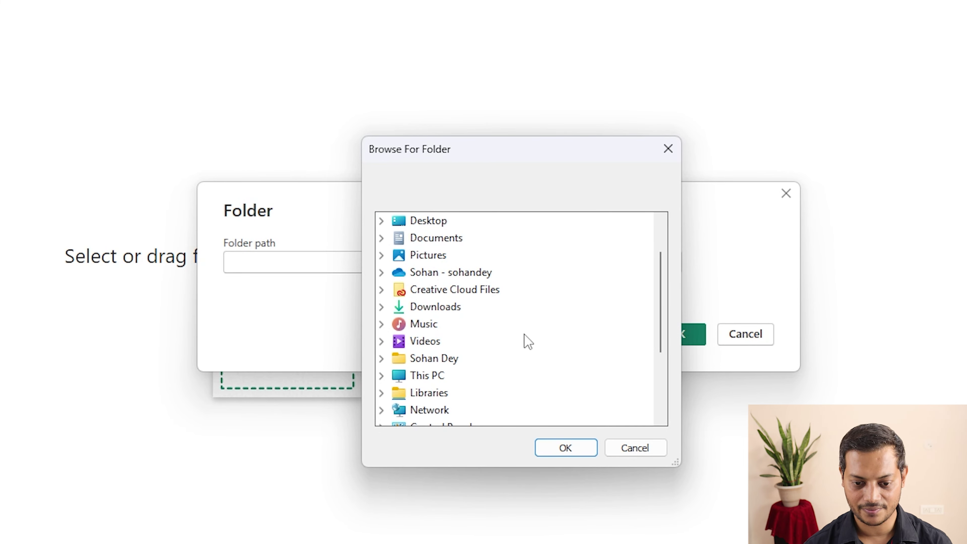
scroll(525, 331, up, 1)
click(381, 271)
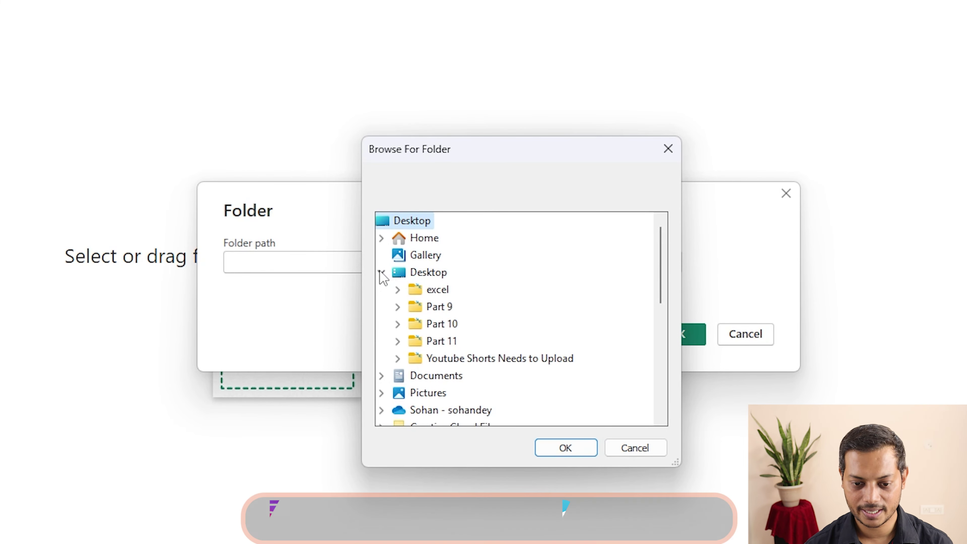
double_click(441, 341)
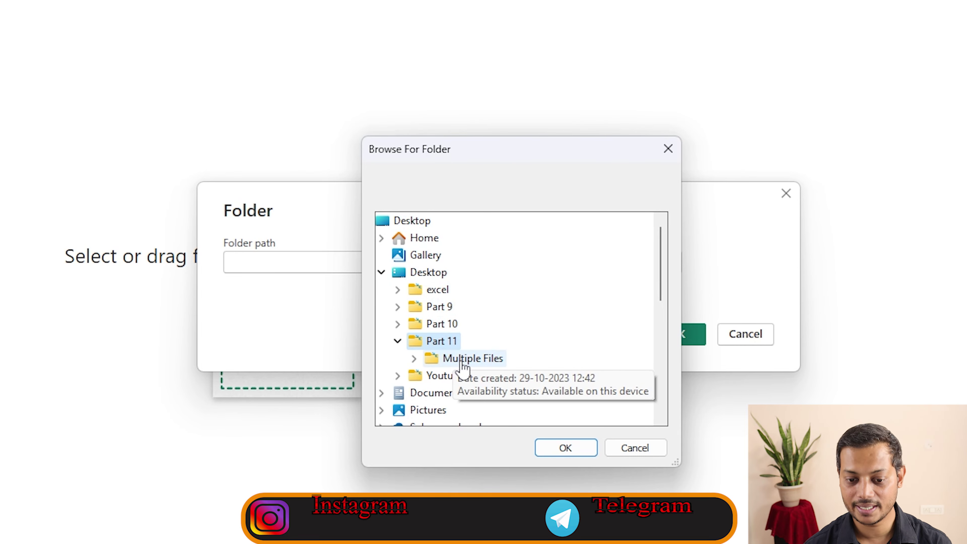
click(461, 359)
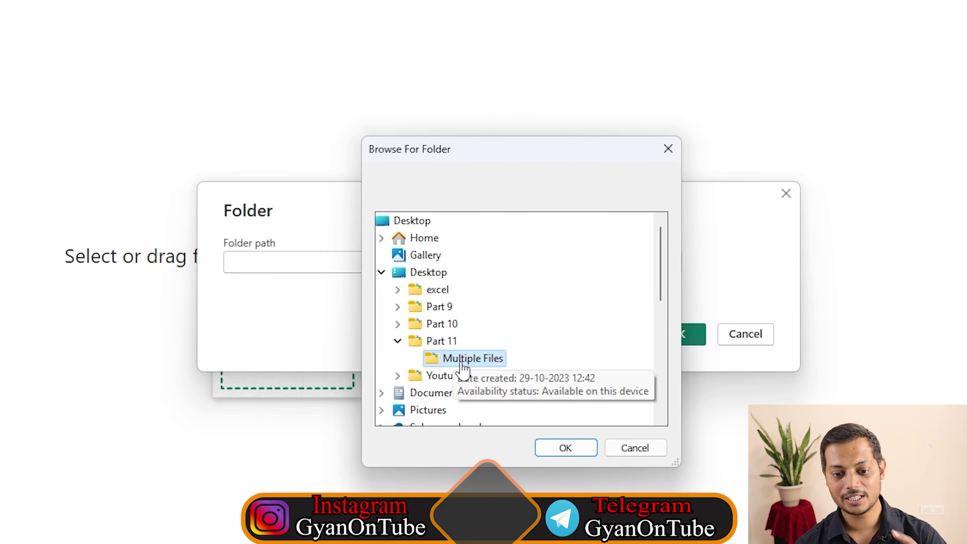
click(564, 454)
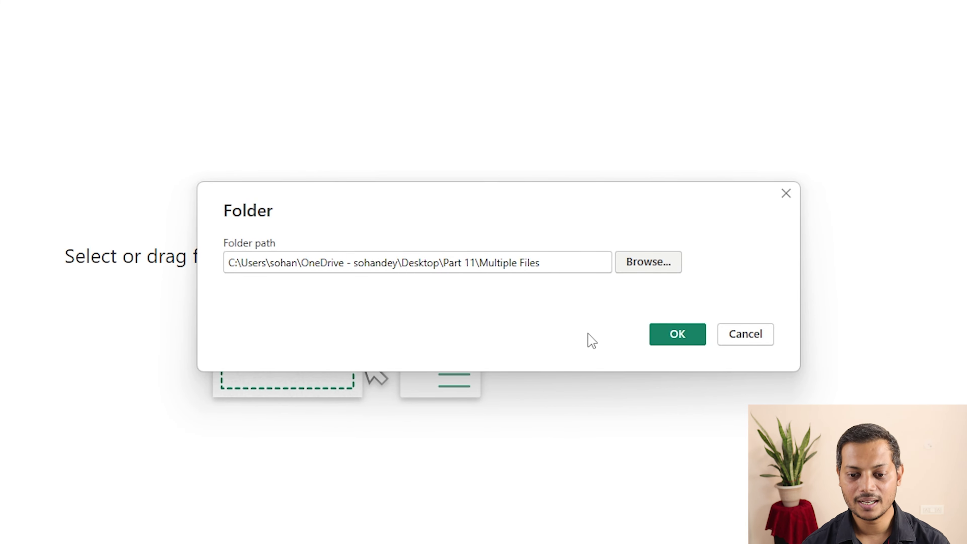
Confirm the folder path and load the four-file list as the Multiple Files query without combining.
click(684, 341)
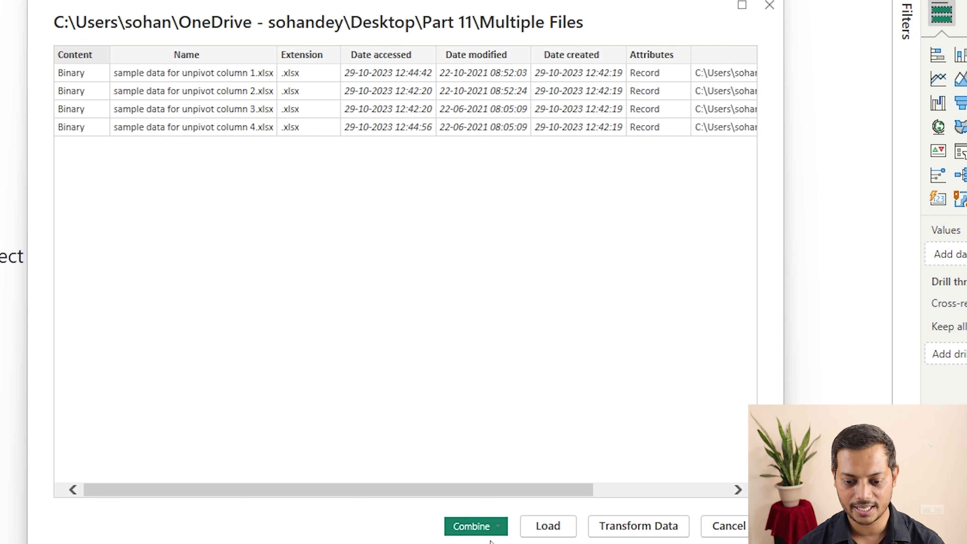
click(497, 526)
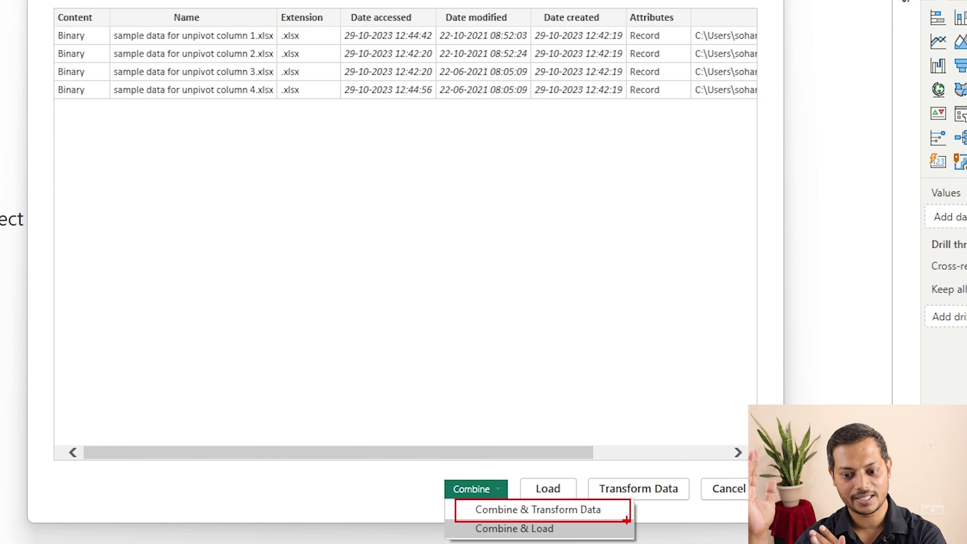
key(Escape)
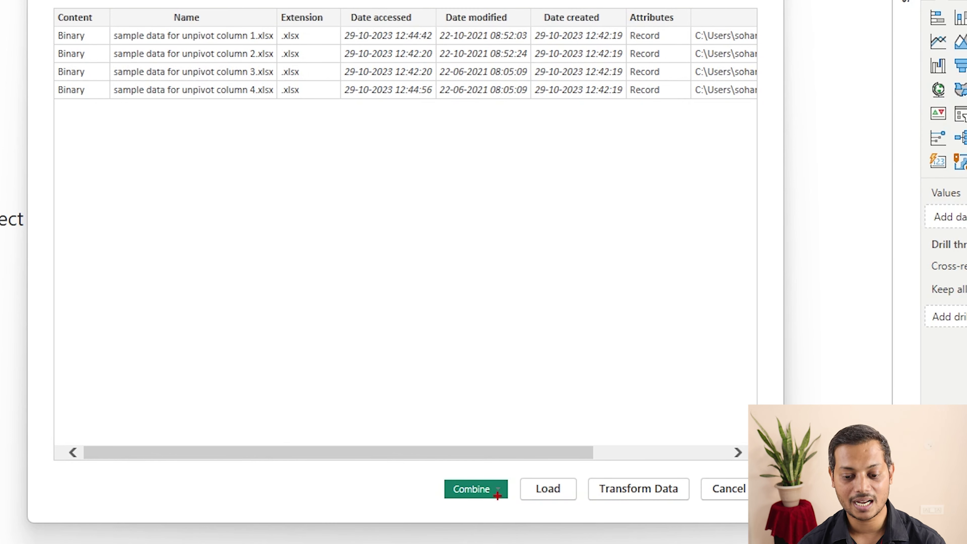
click(498, 491)
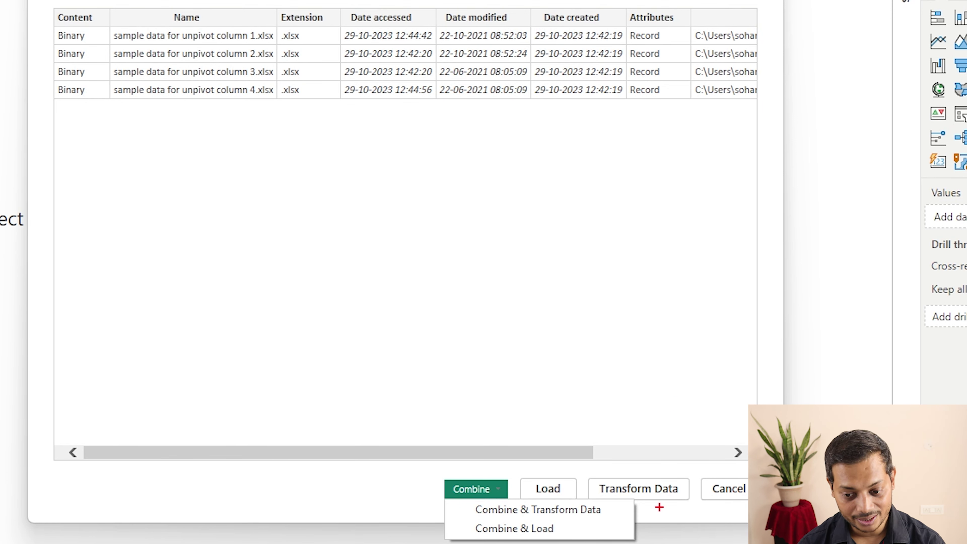
click(659, 507)
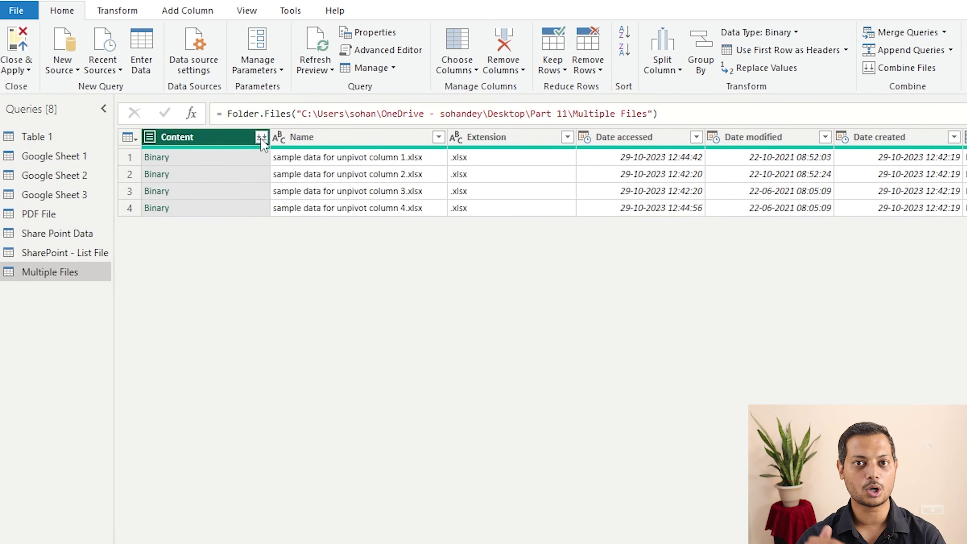
Combine the Content column's files using Sheet1 of the first sample file.
click(262, 138)
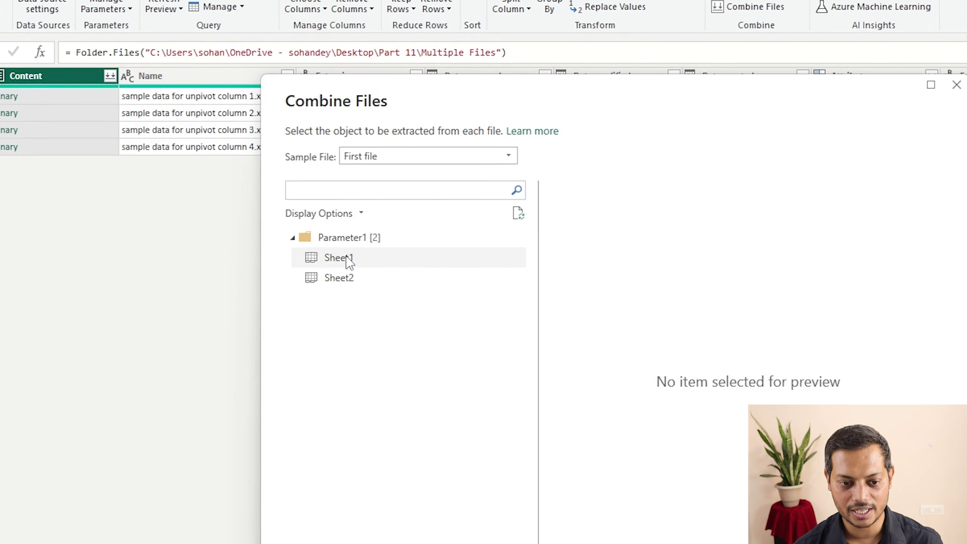
click(152, 181)
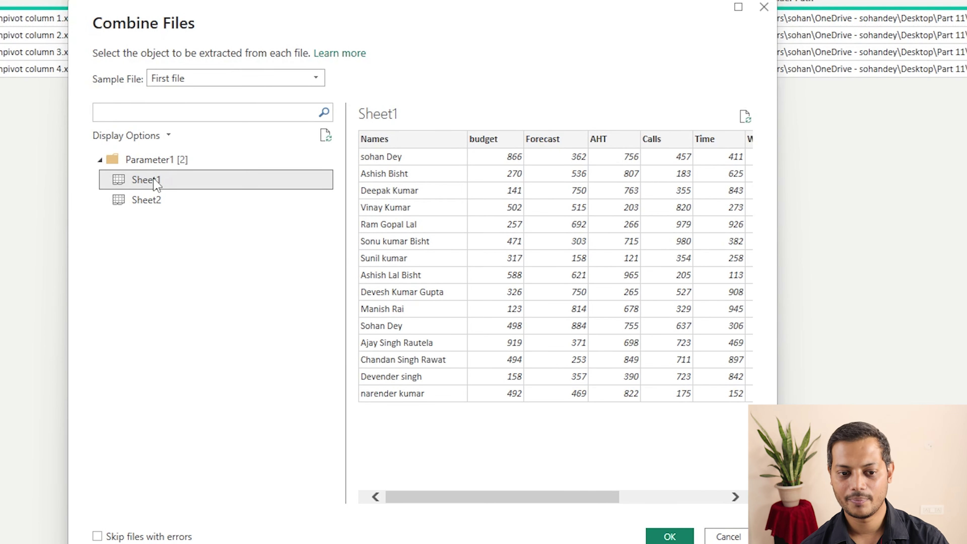
click(669, 536)
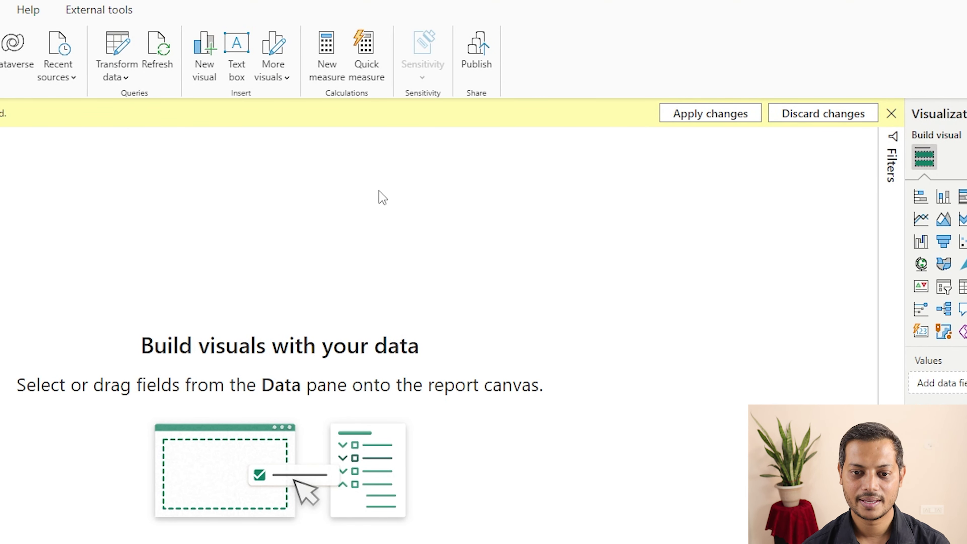
Apply the pending changes and reopen Power Query Editor on the 27-row Source.Name-tagged table.
click(705, 114)
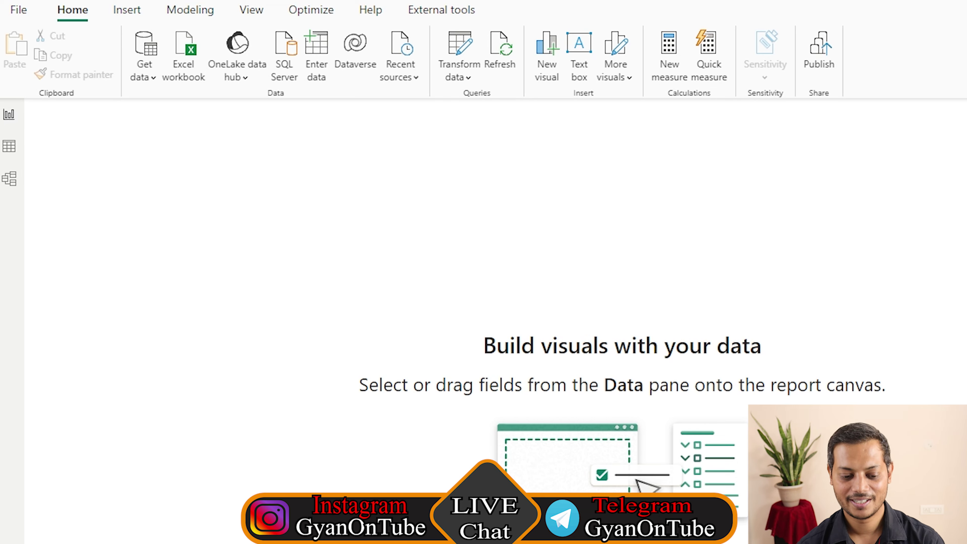
click(460, 73)
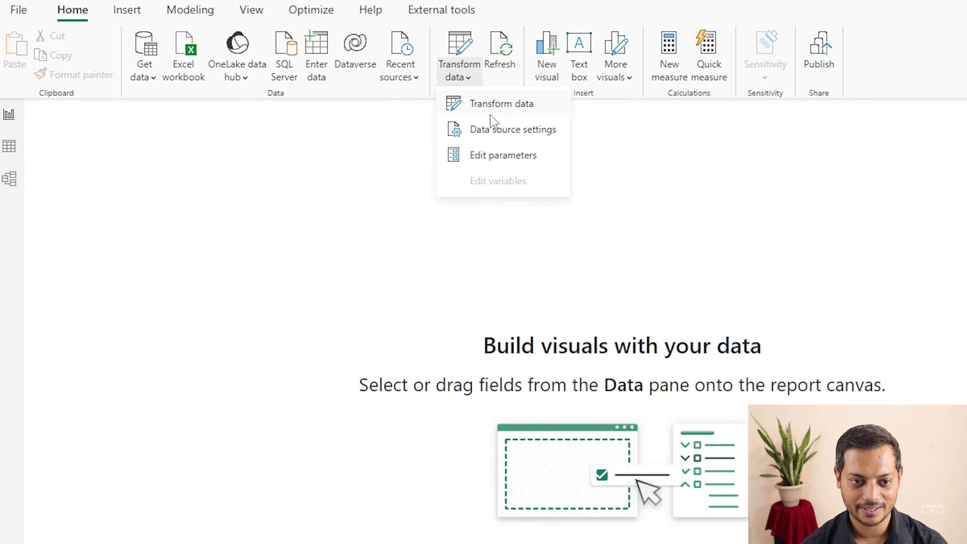
click(495, 103)
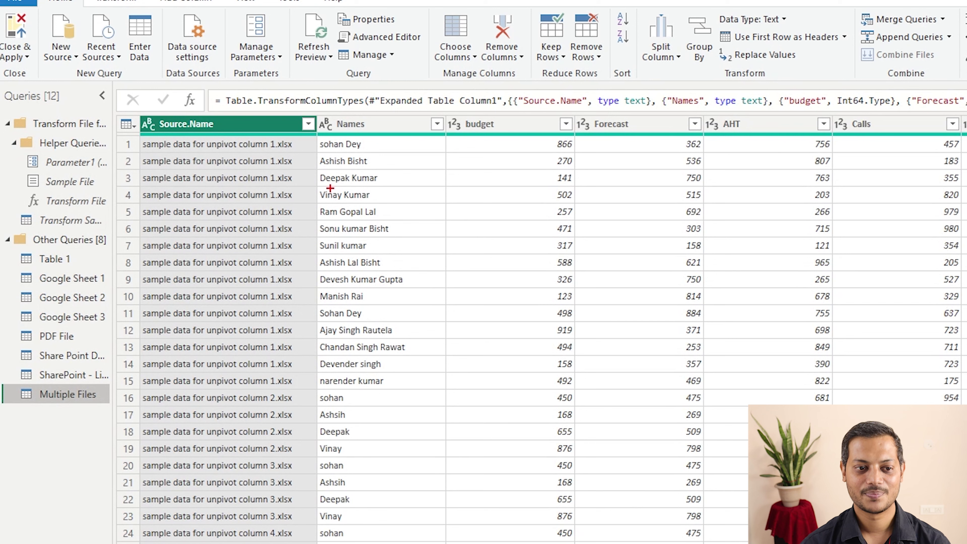
drag(312, 126, 438, 543)
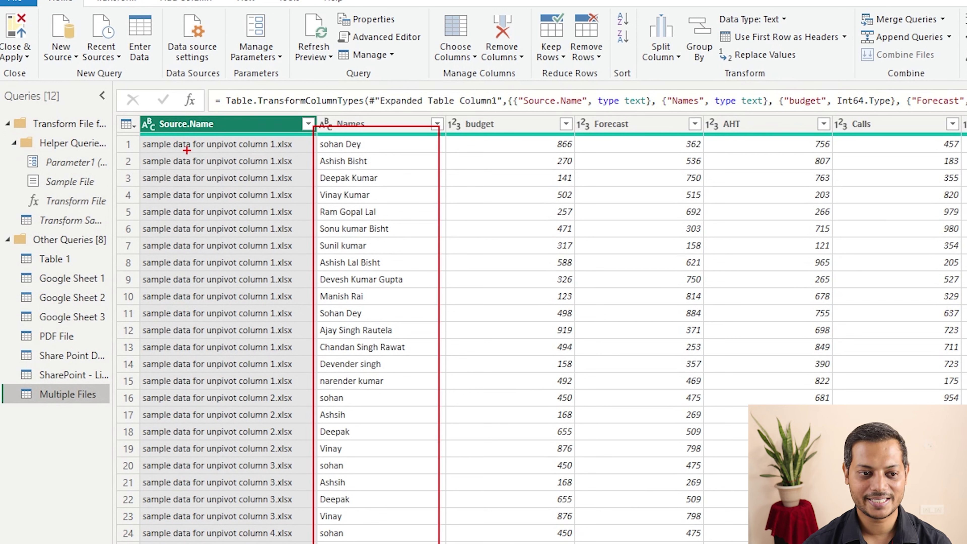
drag(179, 133, 293, 303)
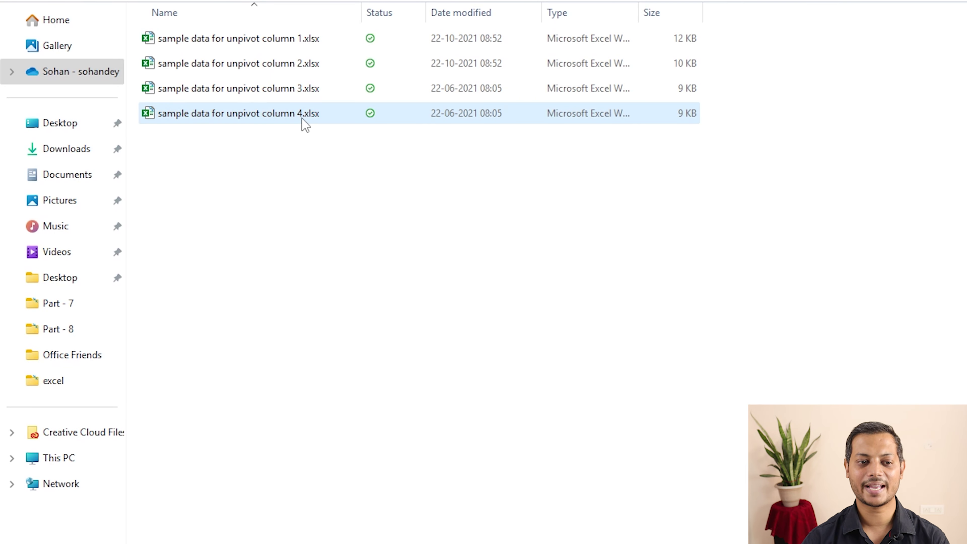
Duplicate the column 4 workbook as 'sample data for unpivot column 5.xlsx' and open it.
key(ctrl+v)
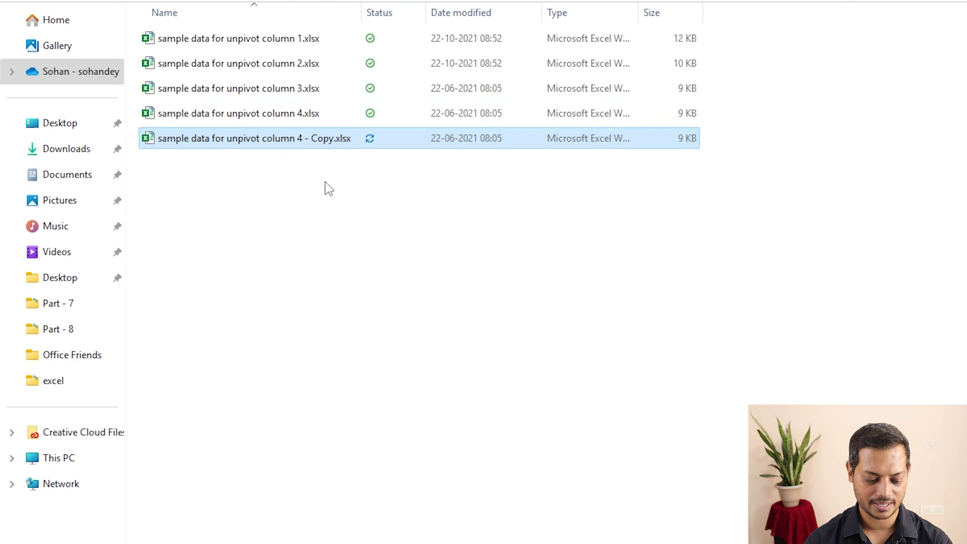
key(F2)
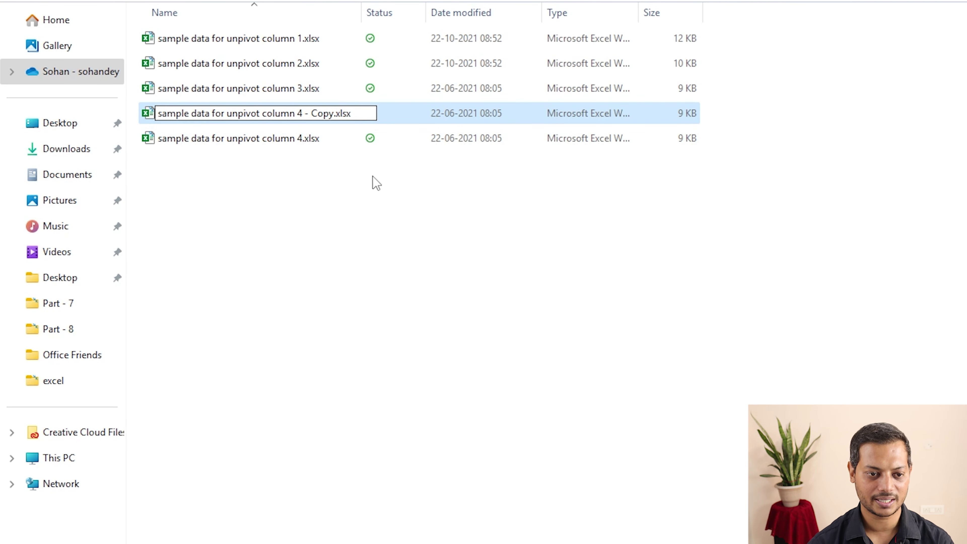
key(Home)
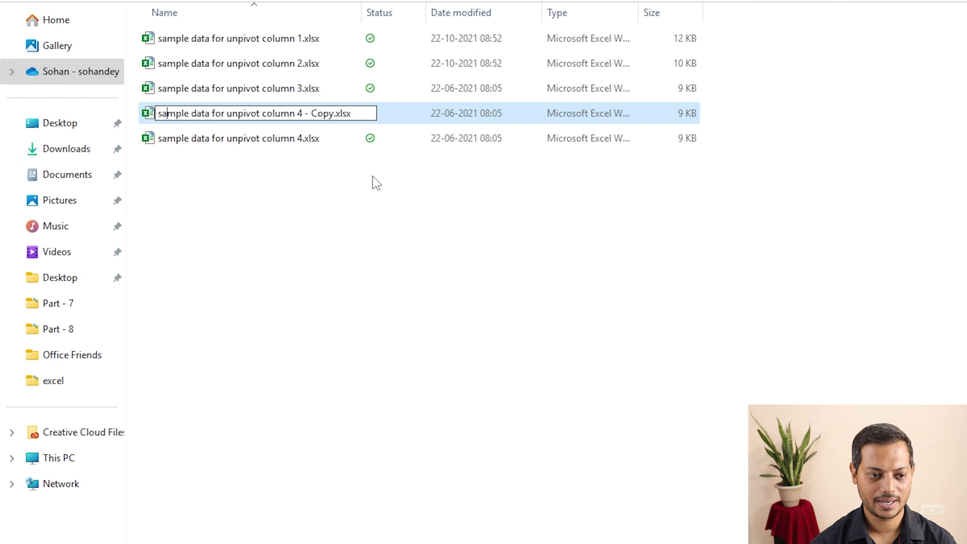
key(Right)
key(Right)
key(Right)
key(Delete)
key(Delete)
key(Delete)
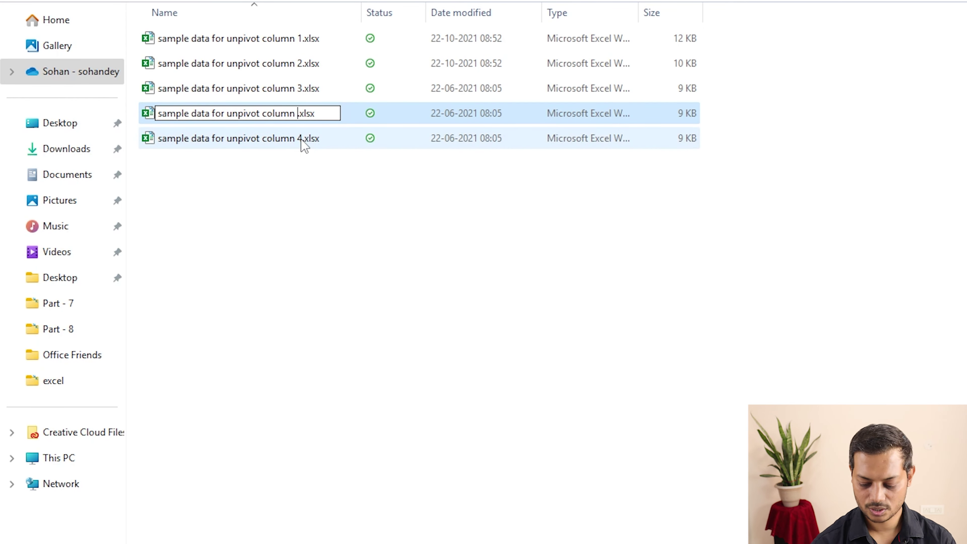
text(5)
click(277, 173)
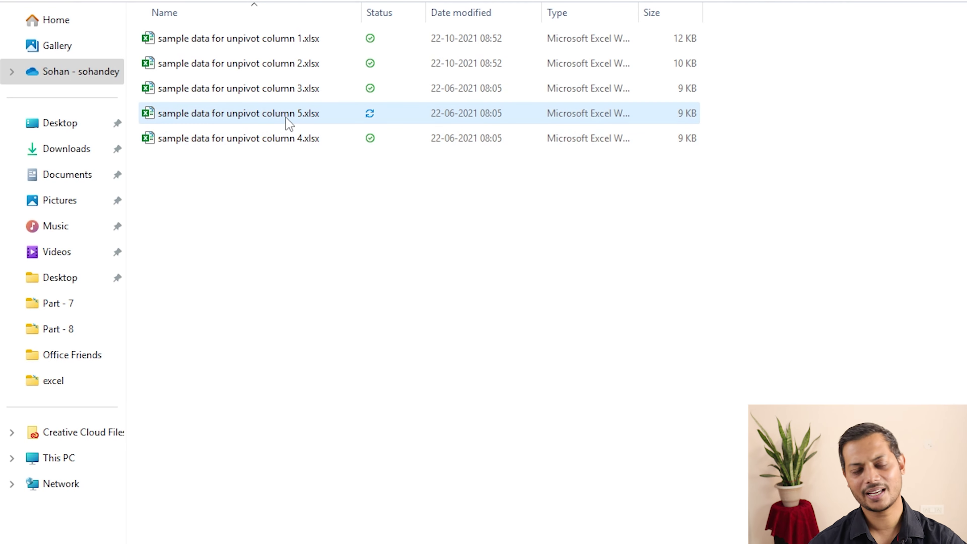
double_click(293, 121)
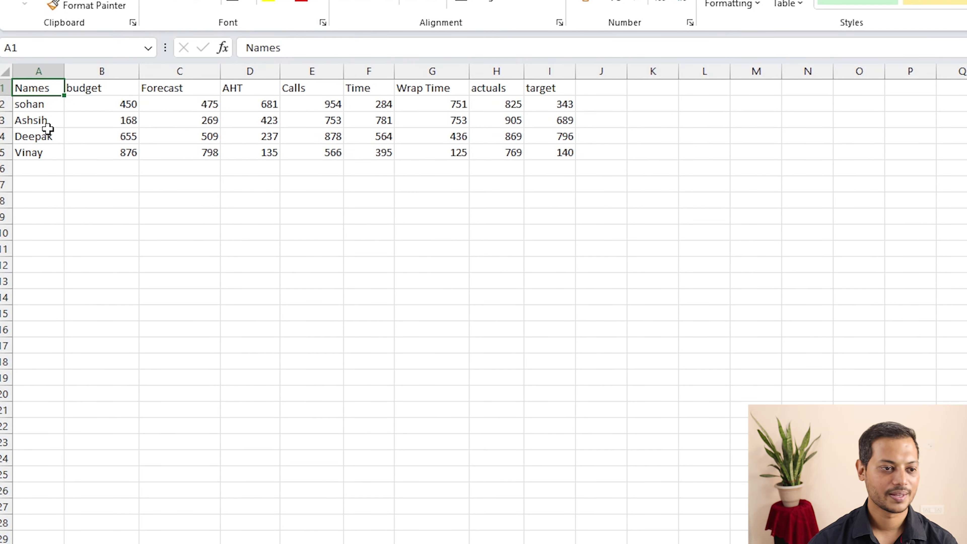
Replace the four names in cells A2 through A5 of the column 5 workbook with new names.
click(47, 104)
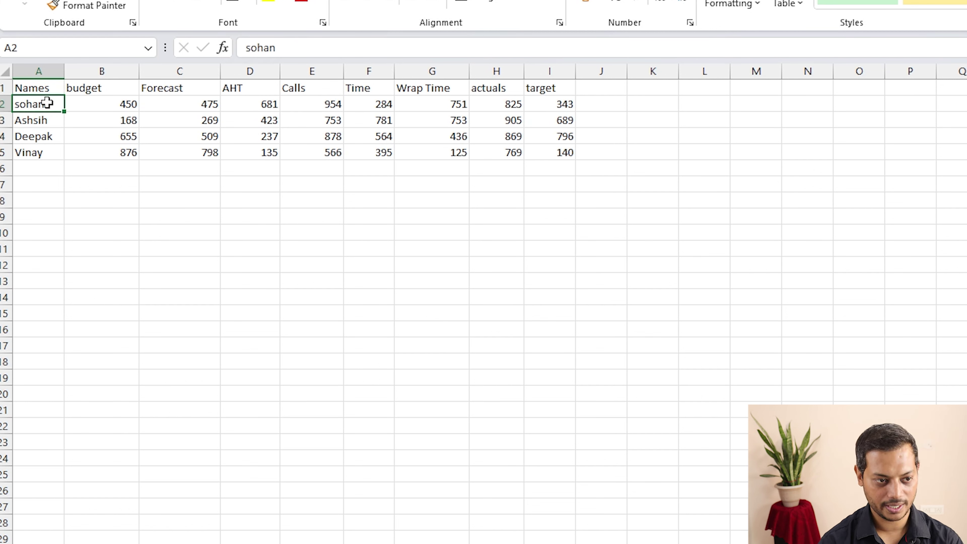
text(Rajveer)
key(Return)
text(Ritu)
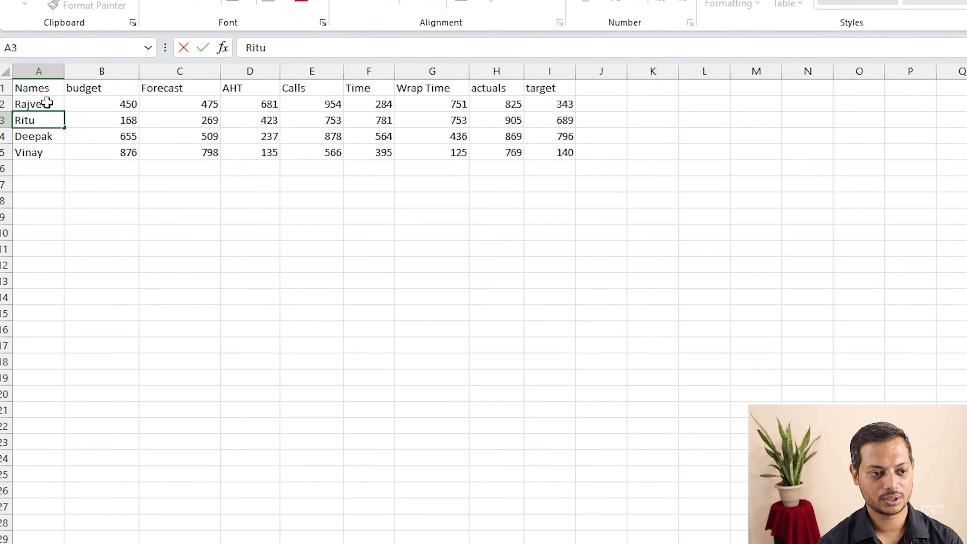
key(Return)
text(Kavita)
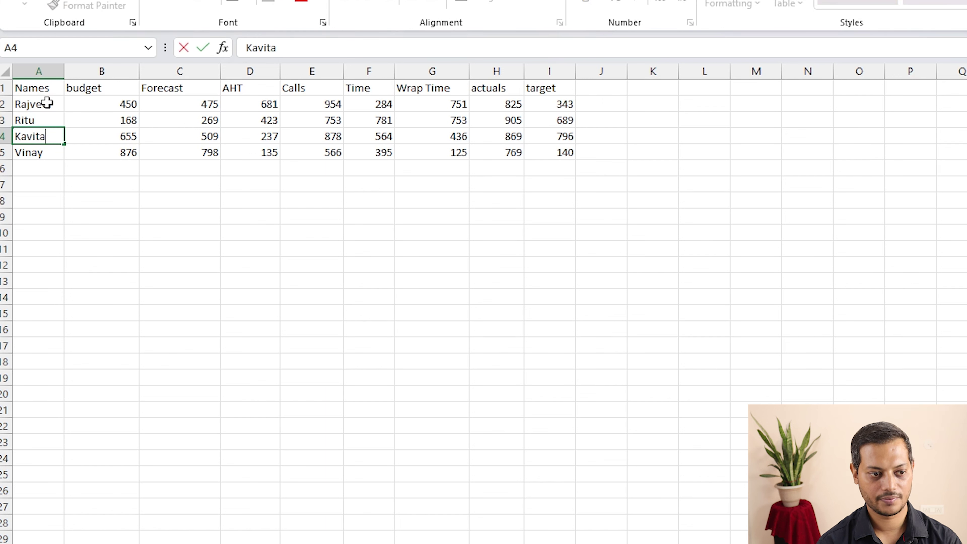
key(Return)
text(Ro)
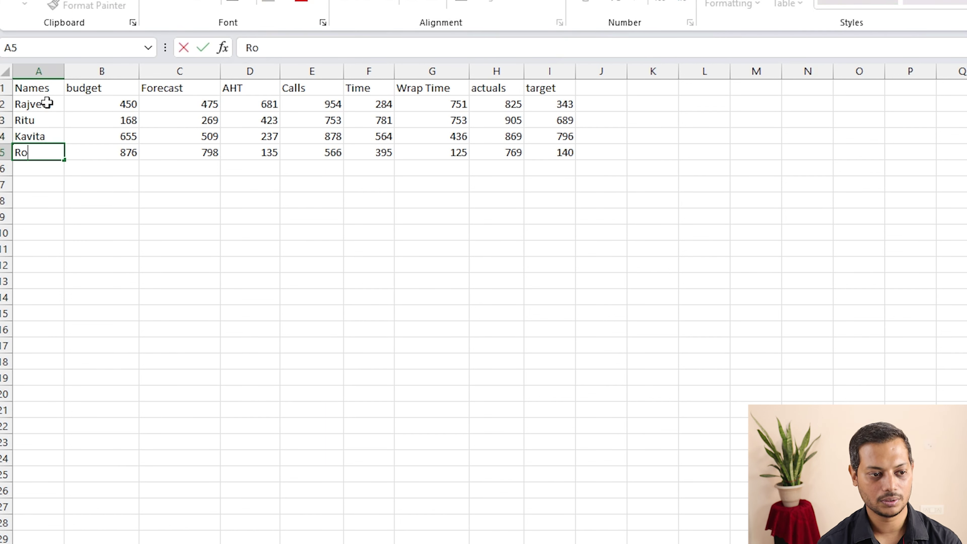
text(han)
key(Return)
click(50, 90)
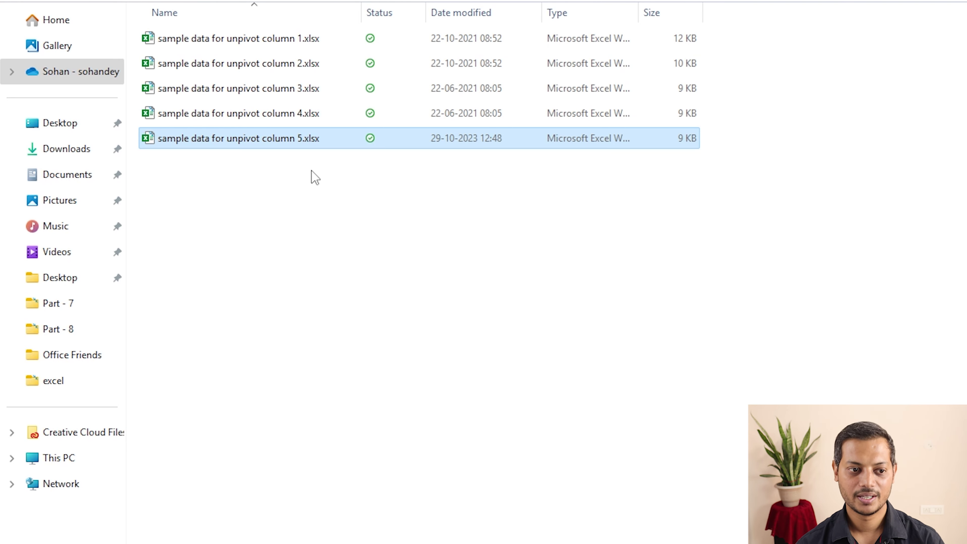
drag(138, 125, 368, 173)
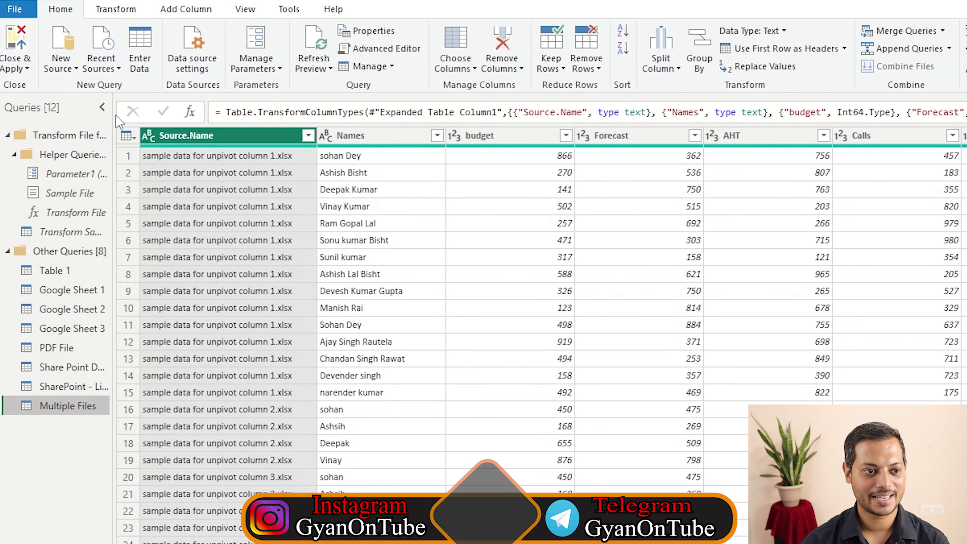
Widen the Queries pane and Refresh All so the fifth workbook's rows load into Multiple Files.
drag(110, 113, 233, 114)
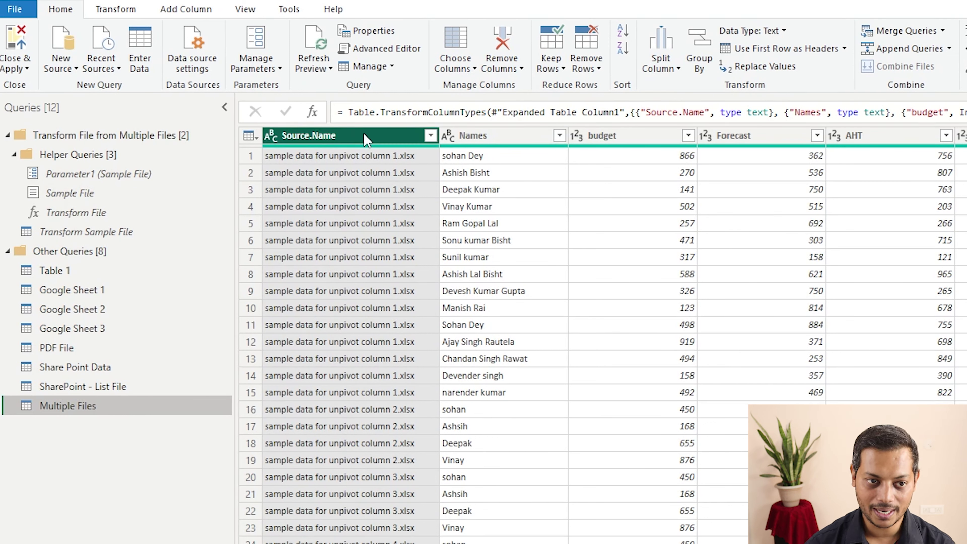
click(327, 72)
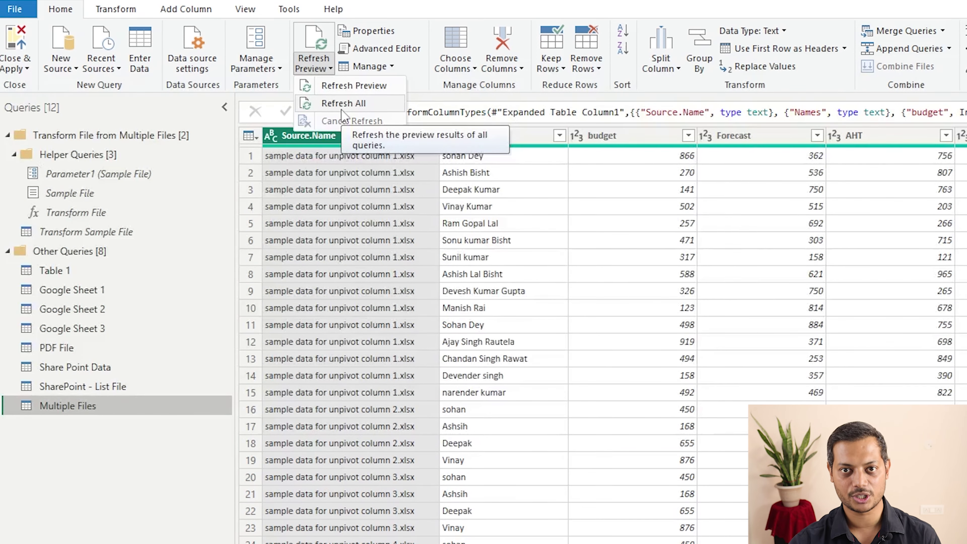
click(361, 85)
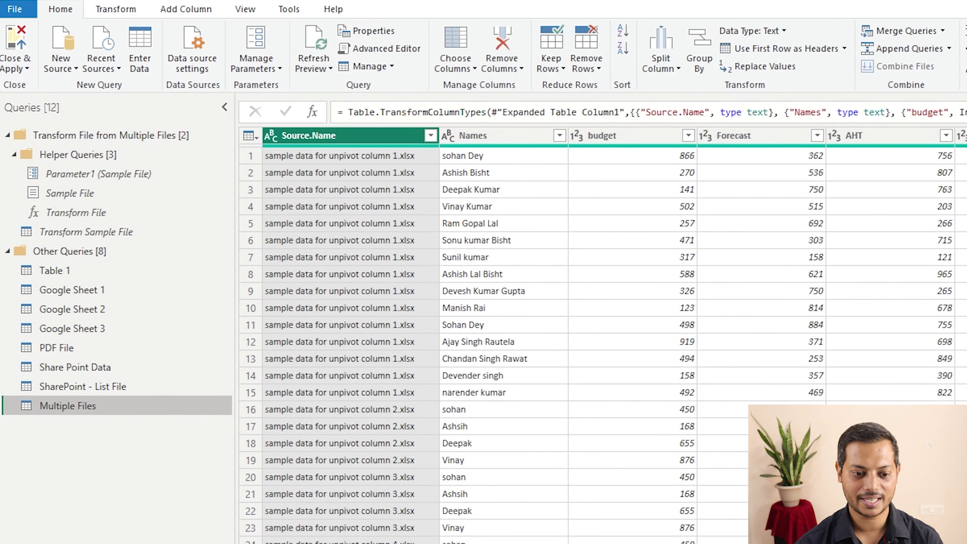